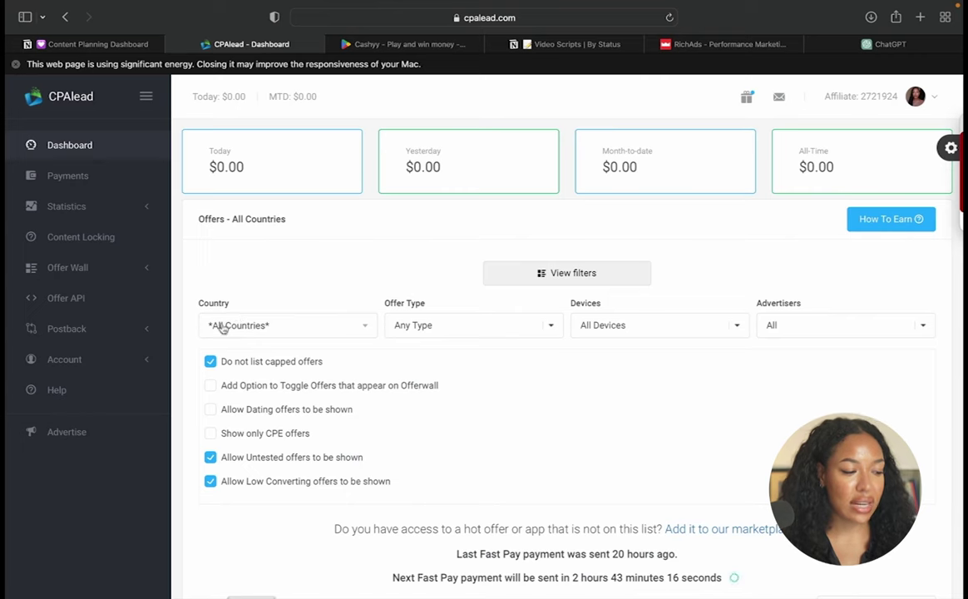
Step: Open the Country dropdown in CPAlead's offer filters
{"action": "left_click", "coordinate": [314, 325]}
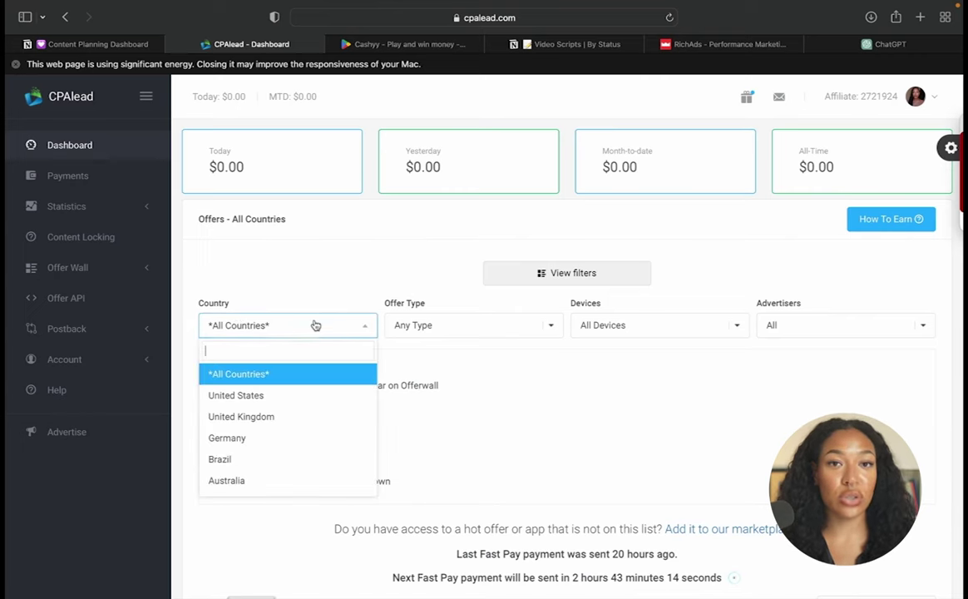
Step: Filter offers to United States, sort by payout descending, and open the Cashyy offer
{"action": "left_click", "coordinate": [297, 396]}
{"action": "scroll", "coordinate": [601, 249], "scroll_direction": "down", "scroll_amount": 3}
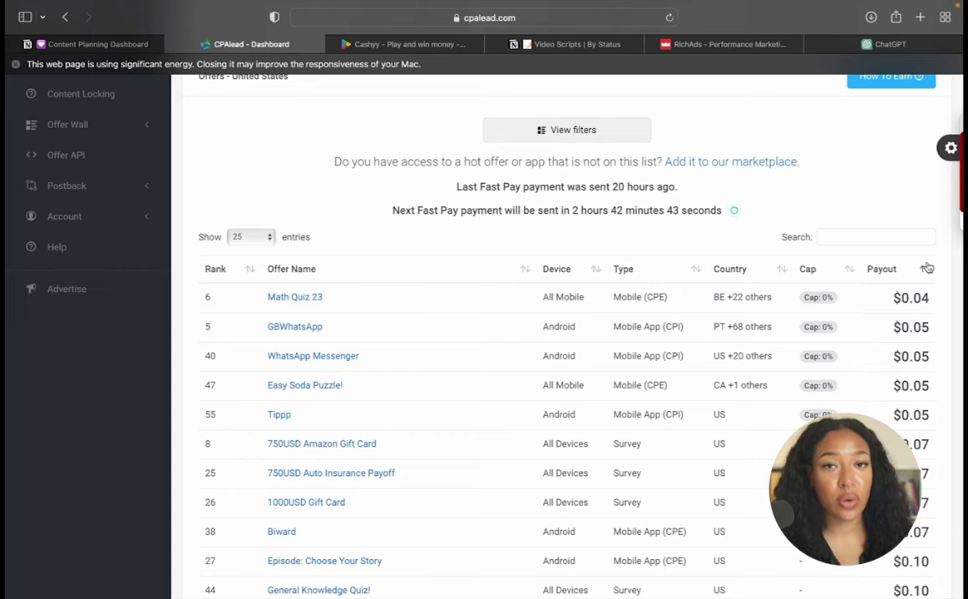
{"action": "left_click", "coordinate": [926, 268]}
{"action": "scroll", "coordinate": [278, 197], "scroll_direction": "down", "scroll_amount": 2}
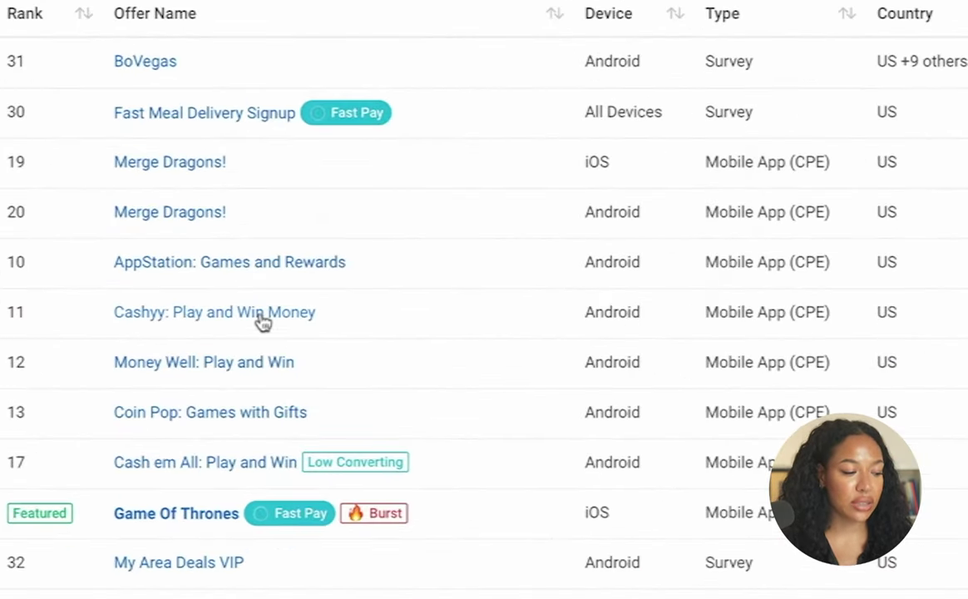
{"action": "left_click", "coordinate": [295, 323]}
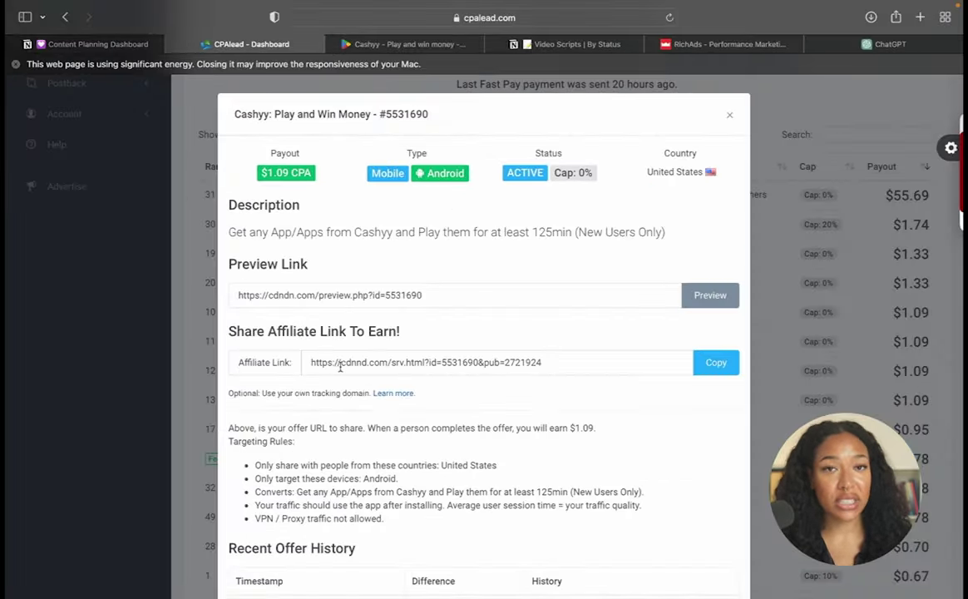
Step: Scroll through the Cashyy offer's requirements and affiliate link details
{"action": "scroll", "coordinate": [245, 169], "scroll_direction": "down", "scroll_amount": 1}
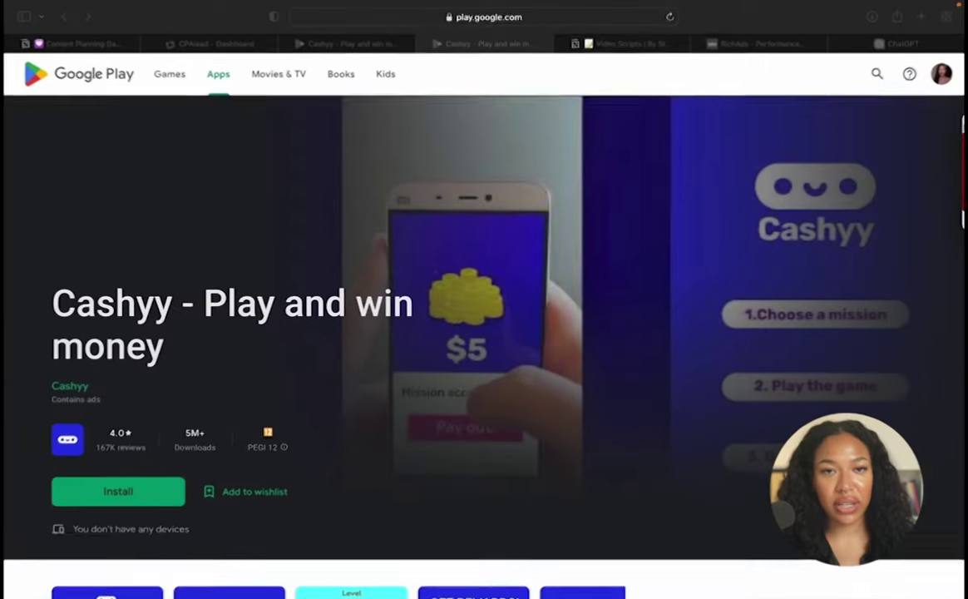
Step: Look over the Cashyy Google Play listing, then return to the CPAlead Dashboard
{"action": "scroll", "coordinate": [642, 372], "scroll_direction": "down", "scroll_amount": 3}
{"action": "scroll", "coordinate": [642, 371], "scroll_direction": "down", "scroll_amount": 3}
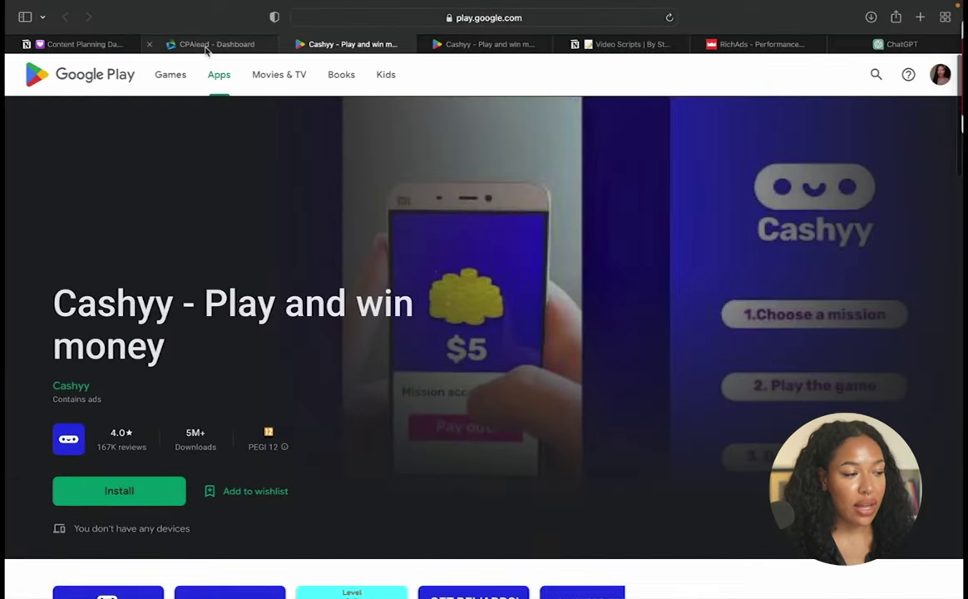
{"action": "left_click", "coordinate": [206, 45]}
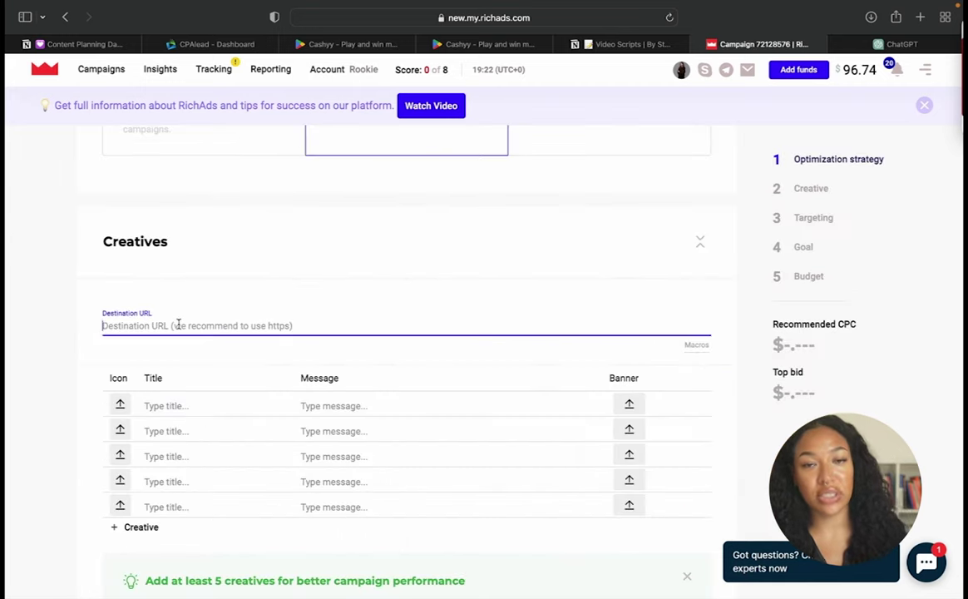
Step: Switch back to the Cashyy offer in CPAlead
{"action": "left_click", "coordinate": [214, 45]}
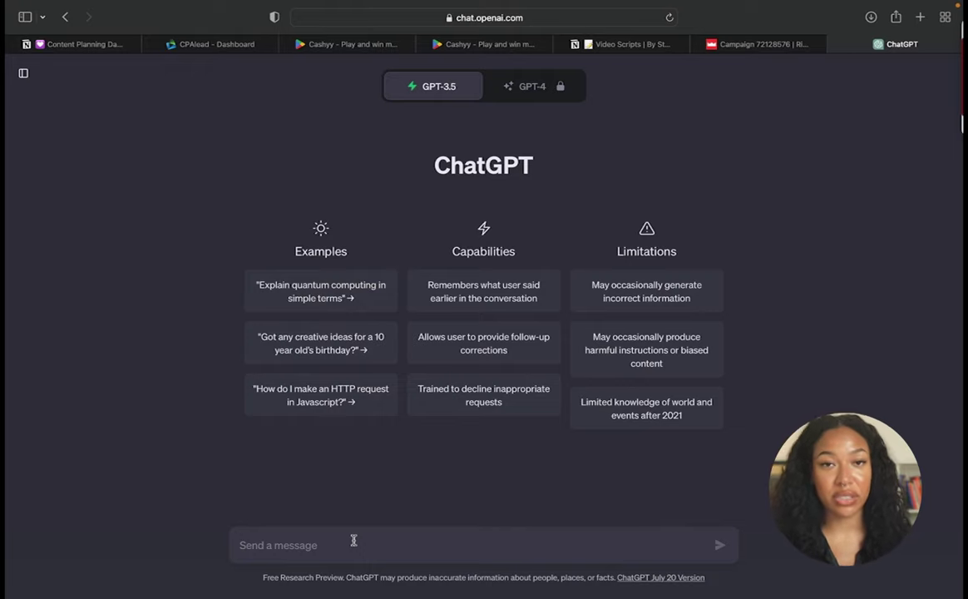
Step: Ask ChatGPT for 10 push-ad titles and messages promoting a play-and-win-money app
{"action": "type", "text": "give me 10 different title and message for a push ads notification that promotes an app where you can play games and win money"}
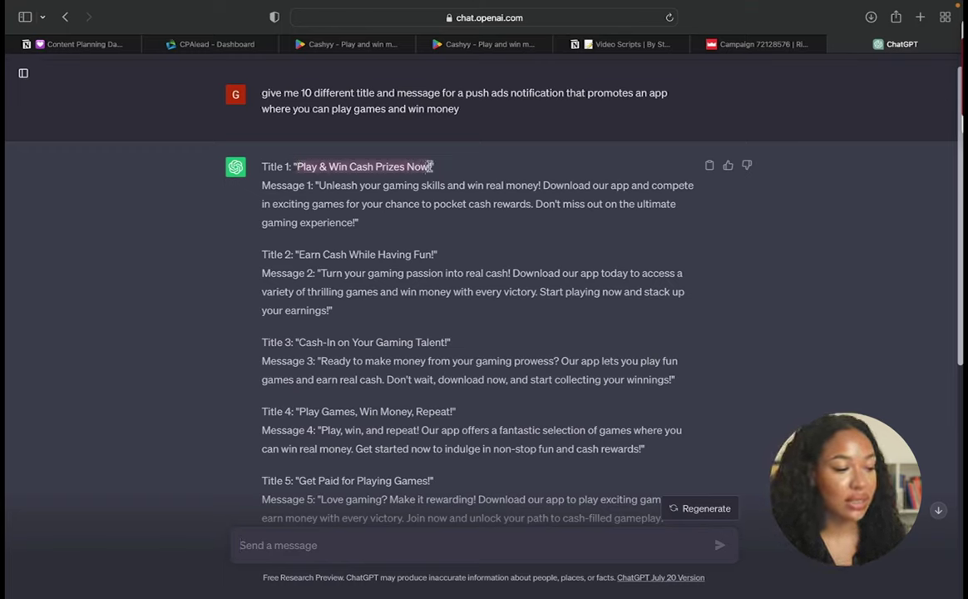
{"action": "left_click", "coordinate": [803, 48]}
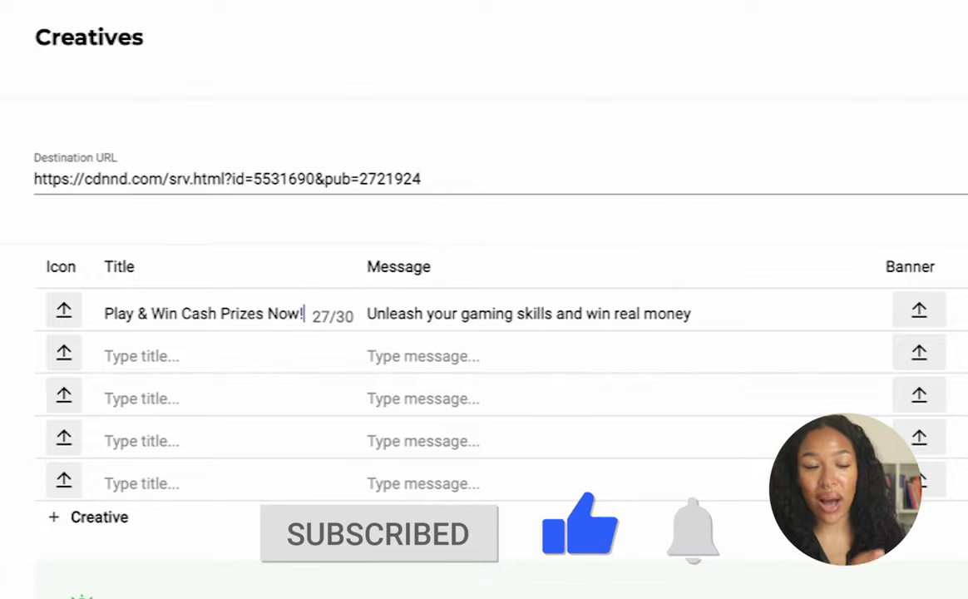
Step: Add 🎉 to the creative title and give it a Finance money icon from the RichAds pack
{"action": "type", "text": "🎉"}
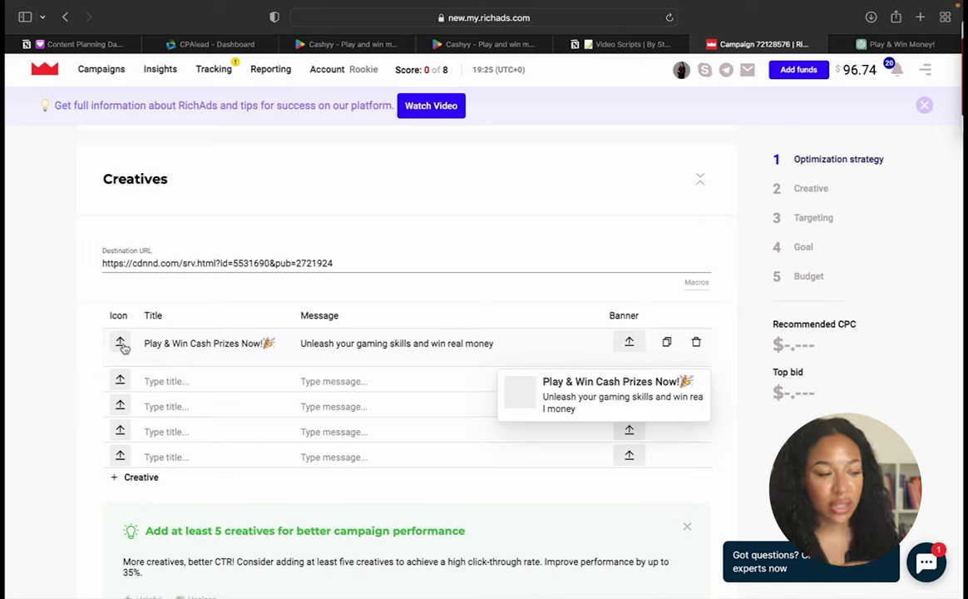
{"action": "left_click", "coordinate": [121, 344]}
{"action": "left_click", "coordinate": [120, 344]}
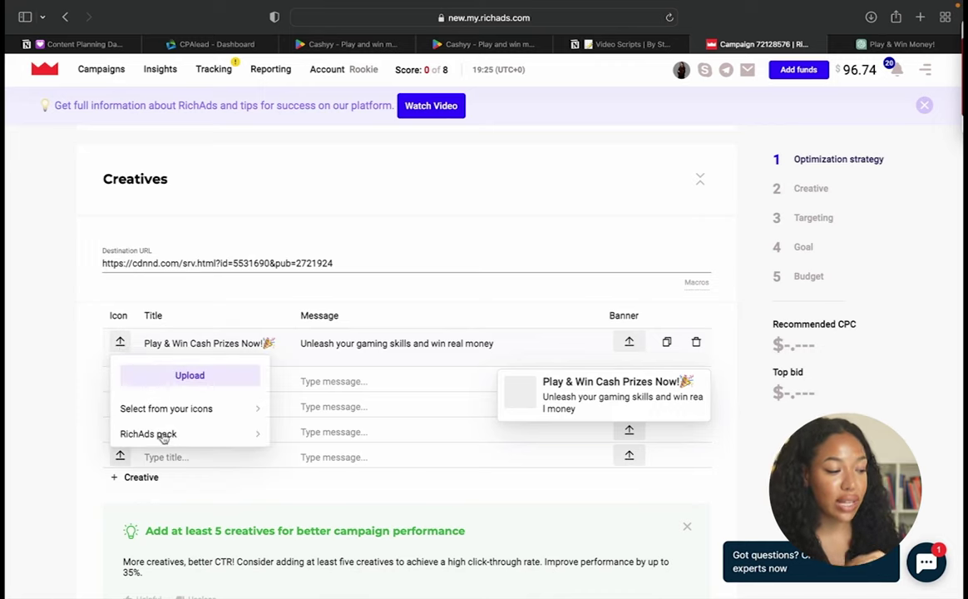
{"action": "left_click", "coordinate": [164, 435]}
{"action": "left_click", "coordinate": [145, 465]}
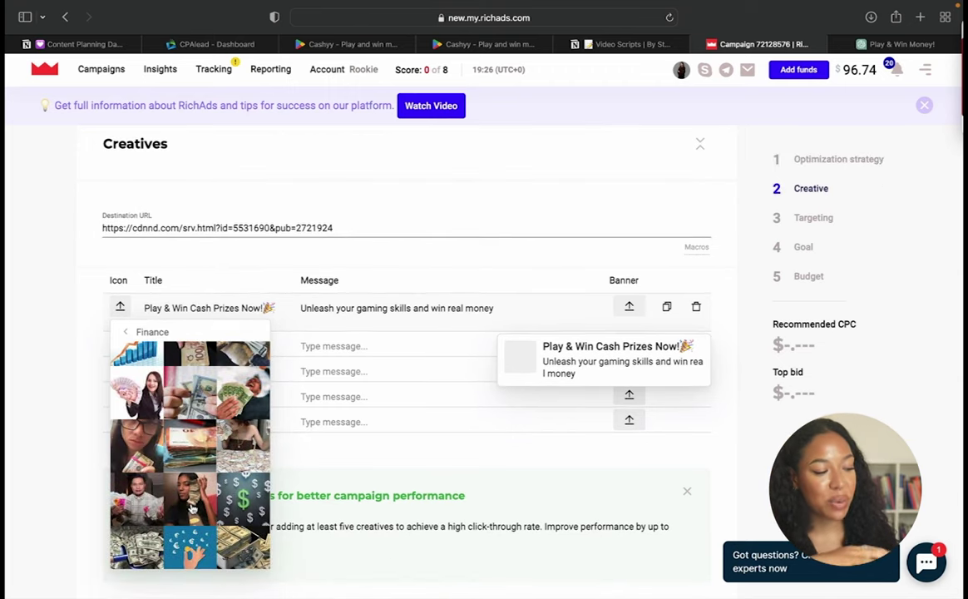
{"action": "left_click", "coordinate": [192, 507]}
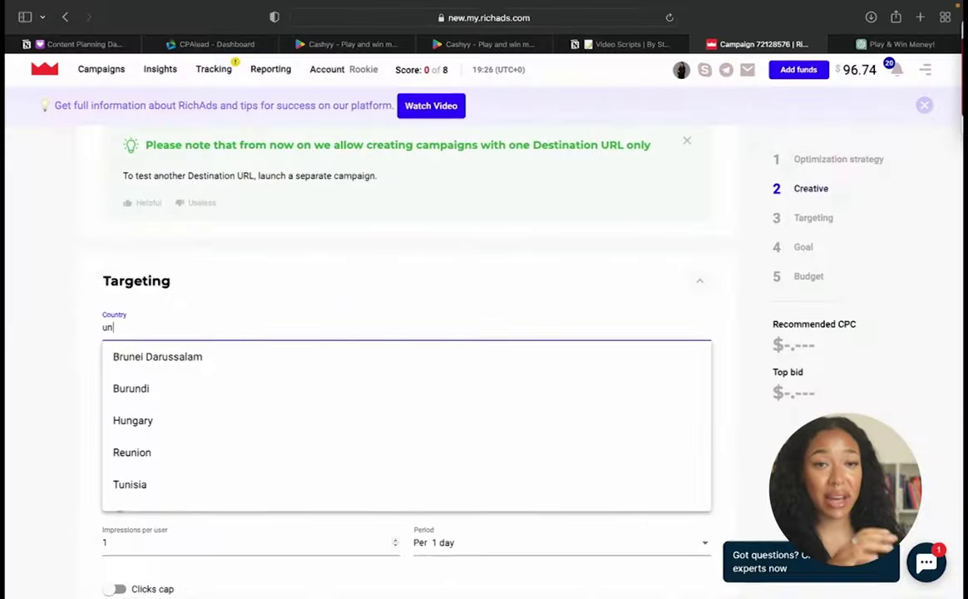
Step: Target United States mobile only with a $30 daily budget, and create the campaign
{"action": "type", "text": "ited States"}
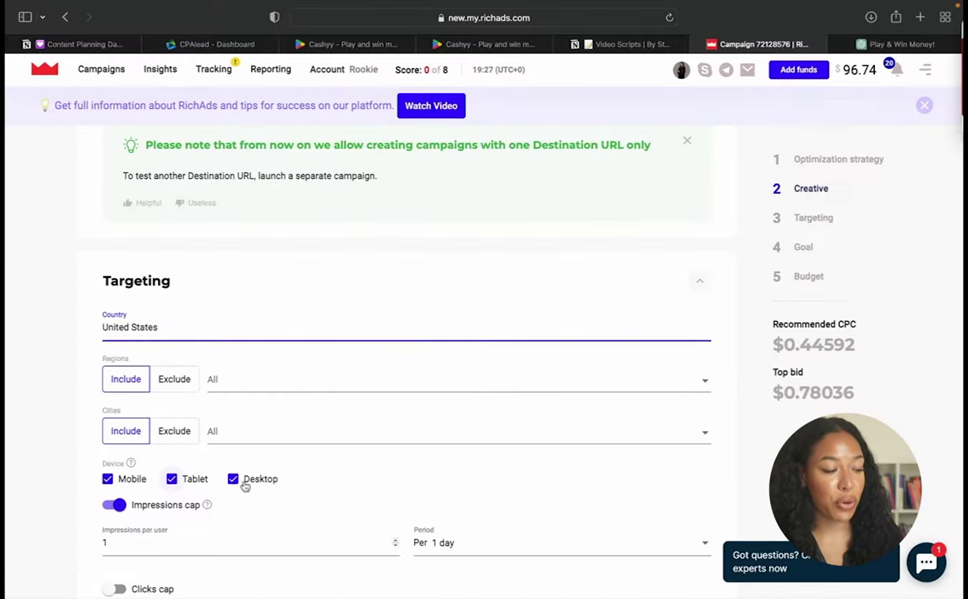
{"action": "left_click", "coordinate": [234, 480]}
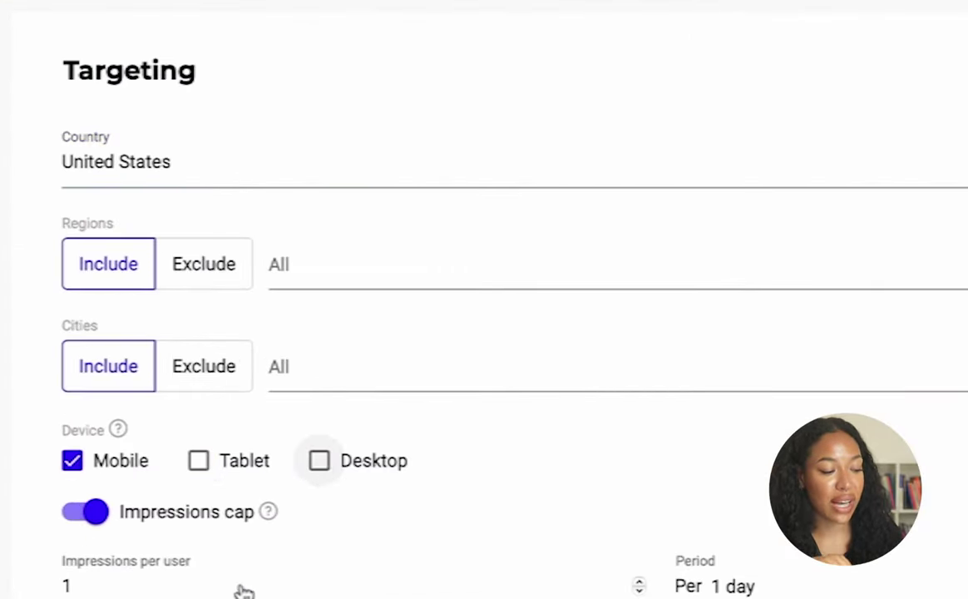
{"action": "scroll", "coordinate": [50, 468], "scroll_direction": "down", "scroll_amount": 5}
{"action": "scroll", "coordinate": [92, 482], "scroll_direction": "down", "scroll_amount": 1}
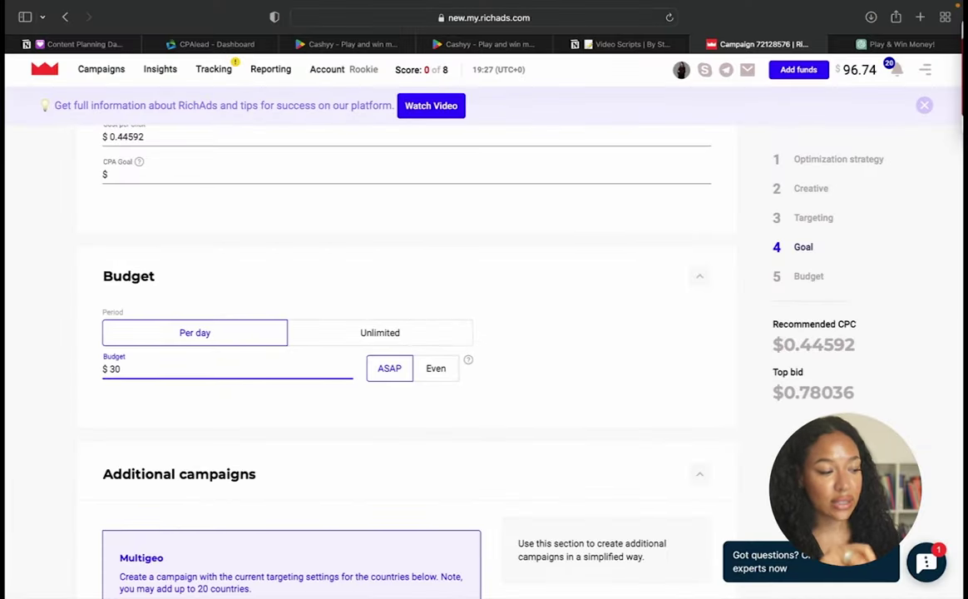
{"action": "scroll", "coordinate": [331, 484], "scroll_direction": "down", "scroll_amount": 1}
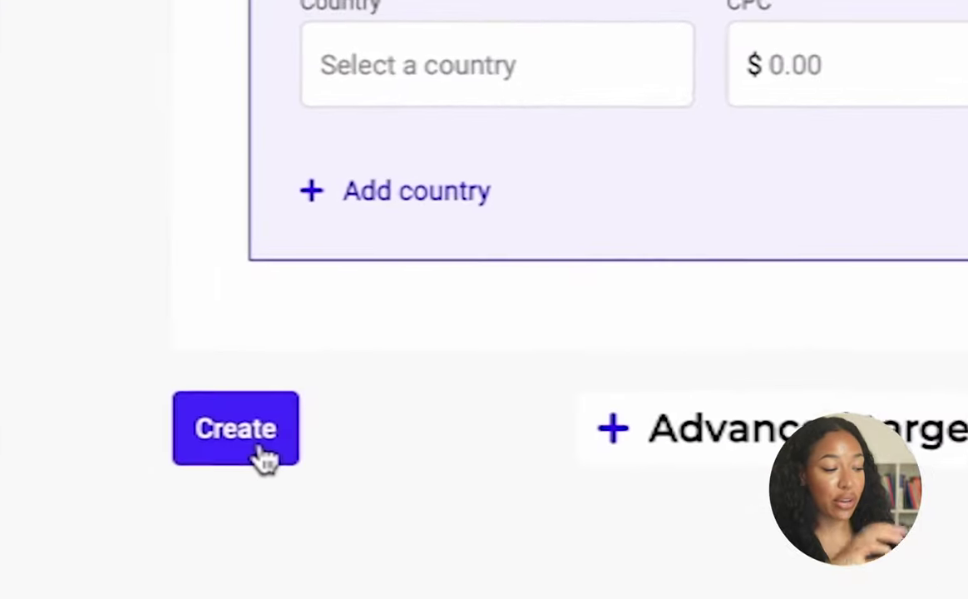
{"action": "left_click", "coordinate": [261, 451]}
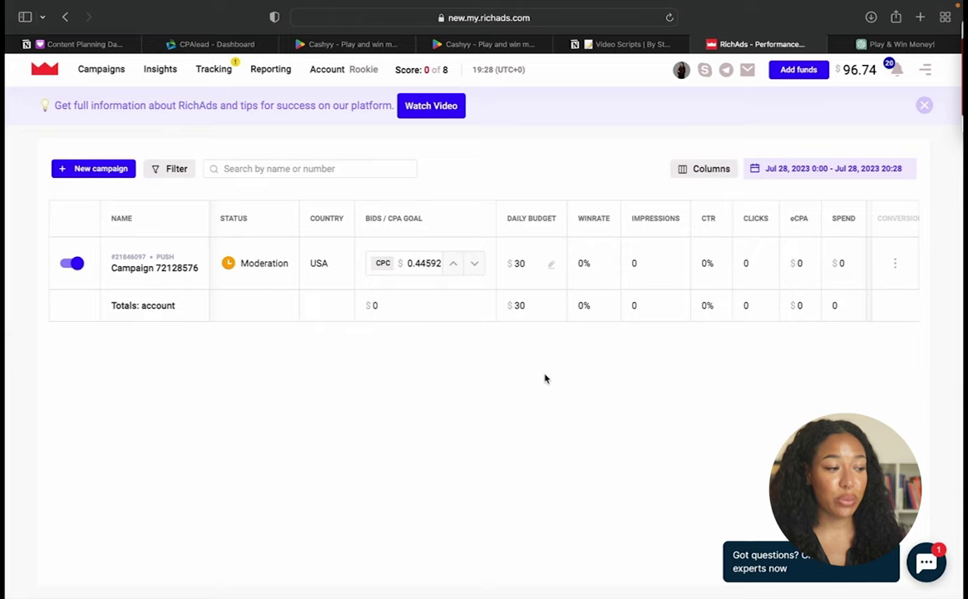